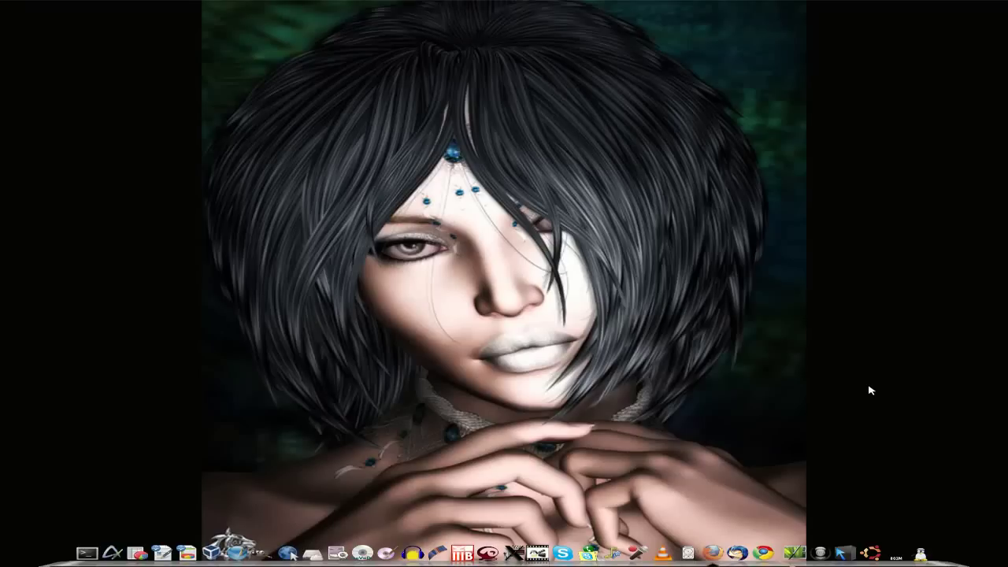
- Restore Firefox from the dock, showing the vatlator Ubuntu-based live-CD homepage
left_click(712, 551)
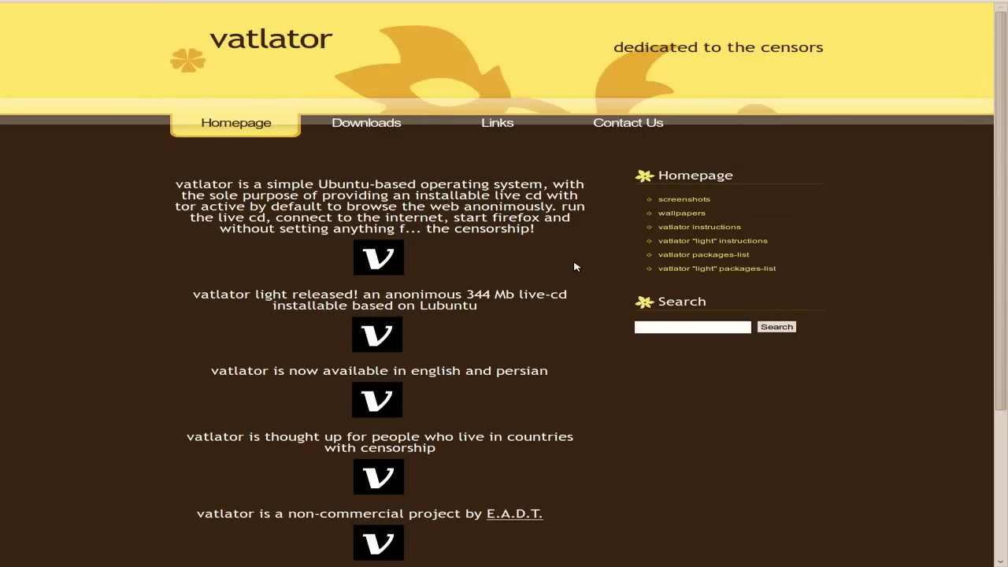
scroll(602, 271, "down", 3)
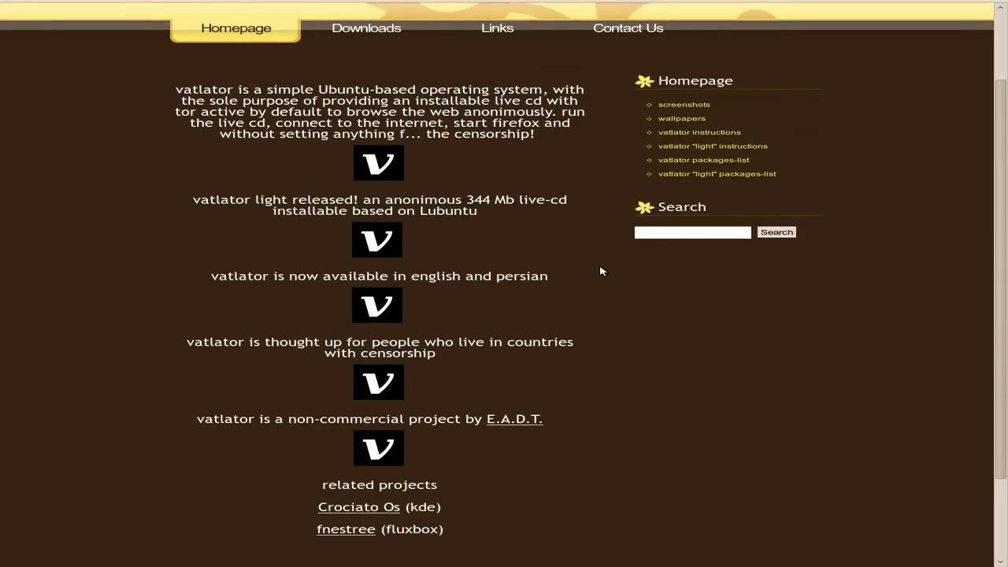
scroll(601, 271, "up", 3)
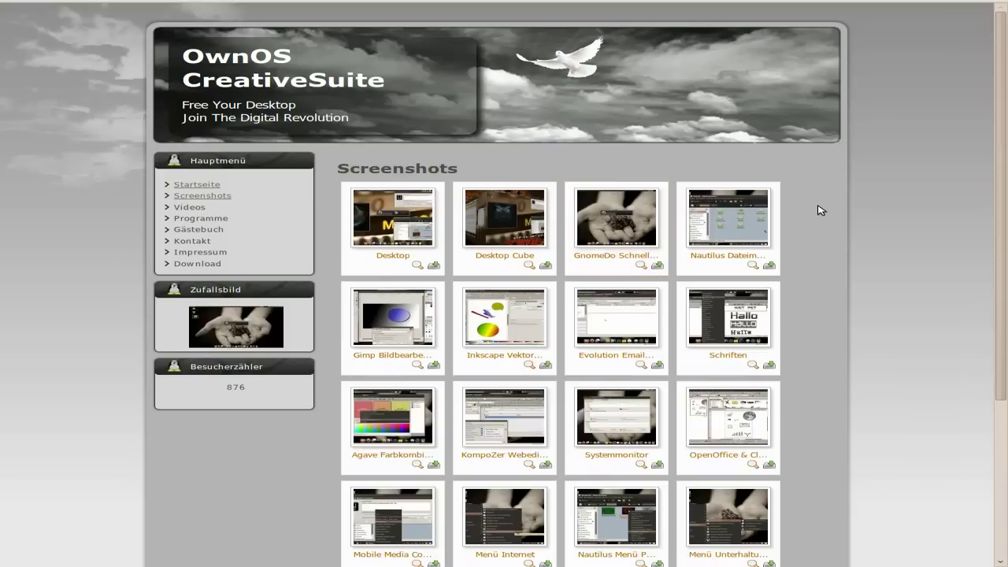
scroll(819, 211, "down", 3)
scroll(822, 209, "up", 3)
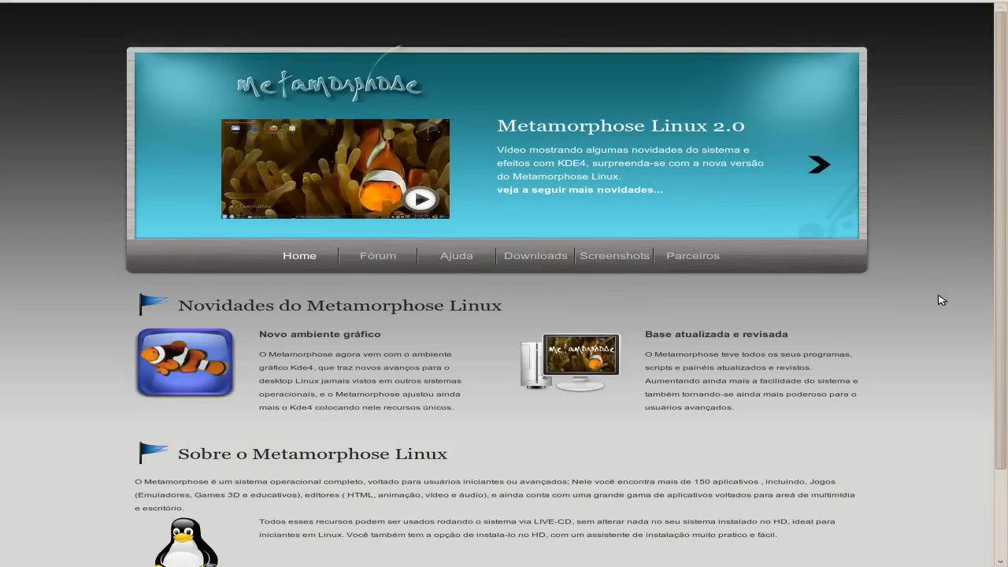
scroll(941, 299, "down", 3)
scroll(941, 299, "down", 1)
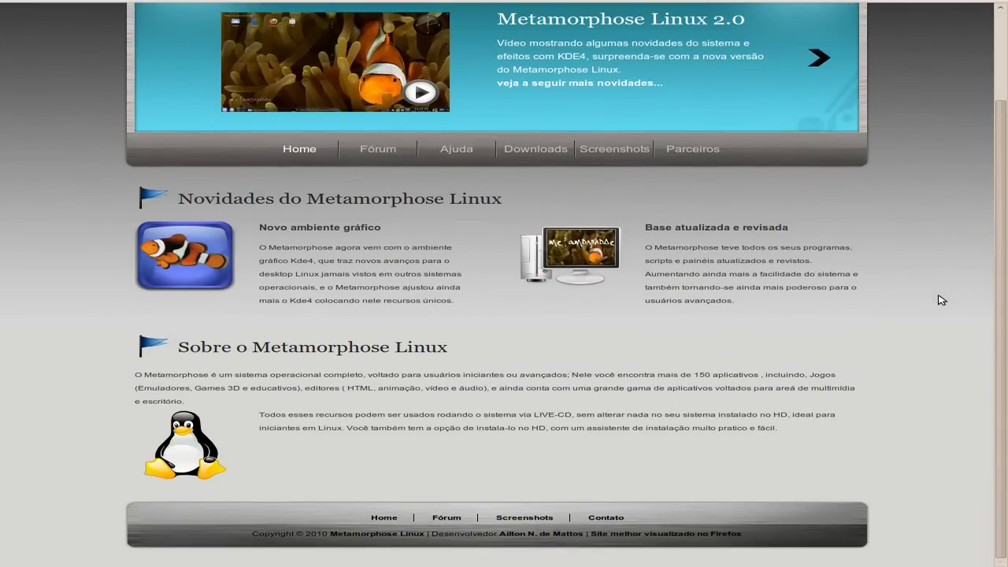
scroll(941, 299, "up", 3)
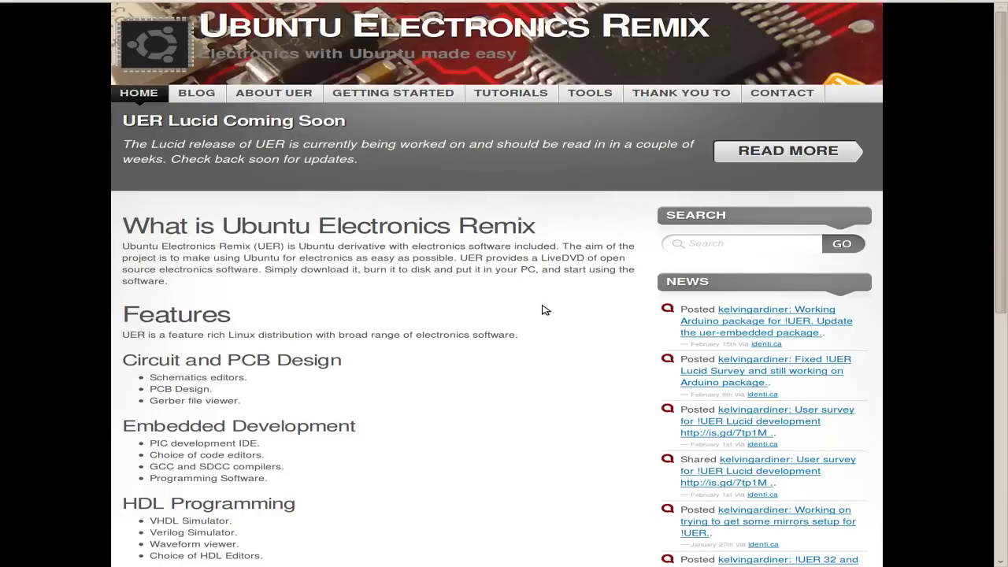
scroll(554, 319, "down", 2)
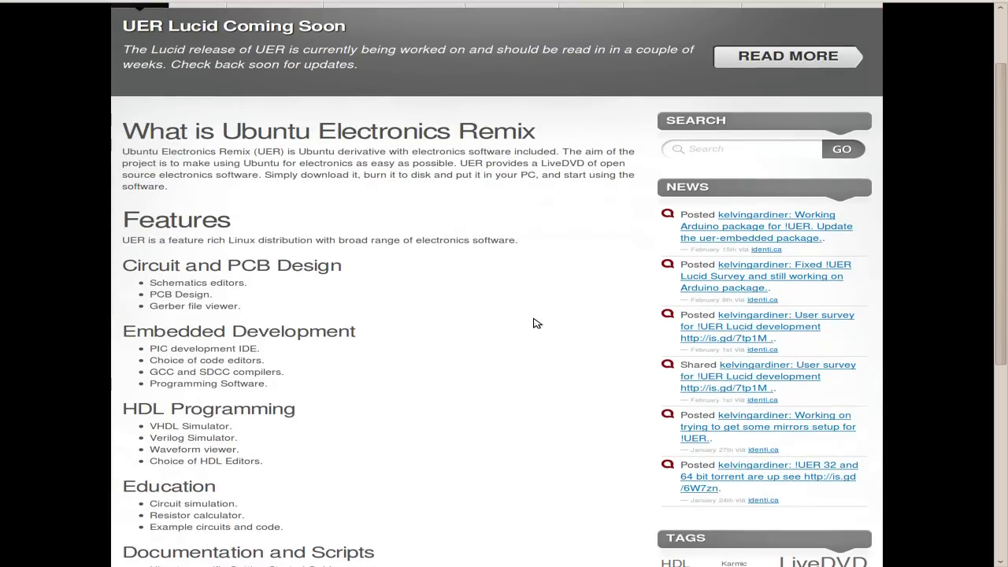
scroll(535, 323, "down", 2)
scroll(536, 322, "down", 1)
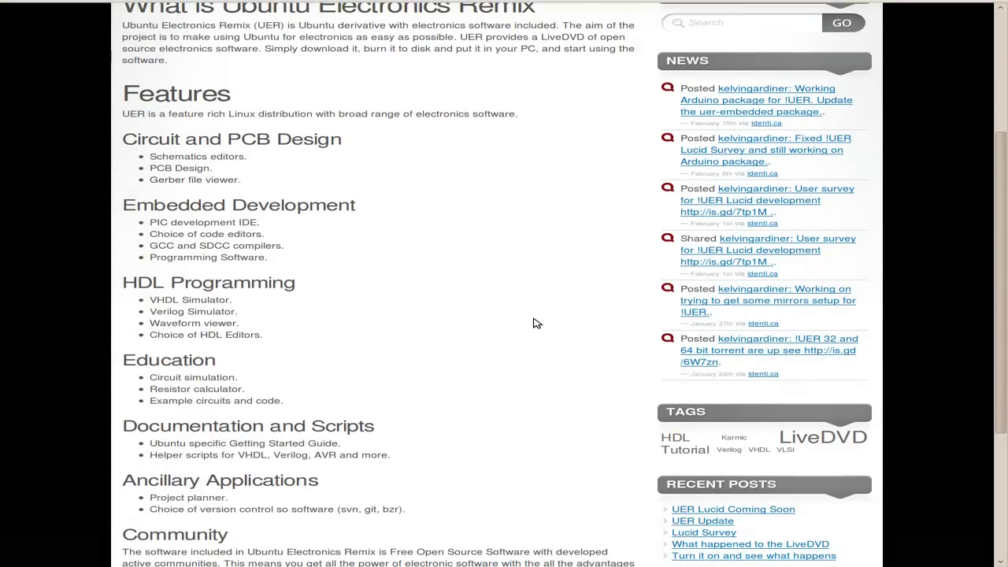
scroll(535, 323, "down", 3)
scroll(536, 321, "up", 3)
scroll(475, 284, "up", 1)
scroll(478, 283, "up", 3)
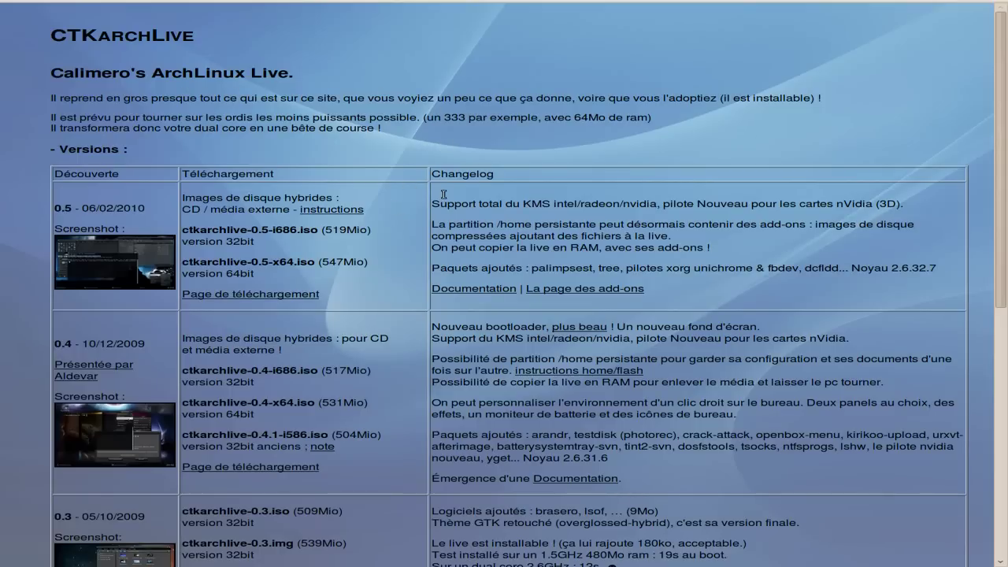
scroll(443, 194, "down", 2)
scroll(410, 197, "down", 3)
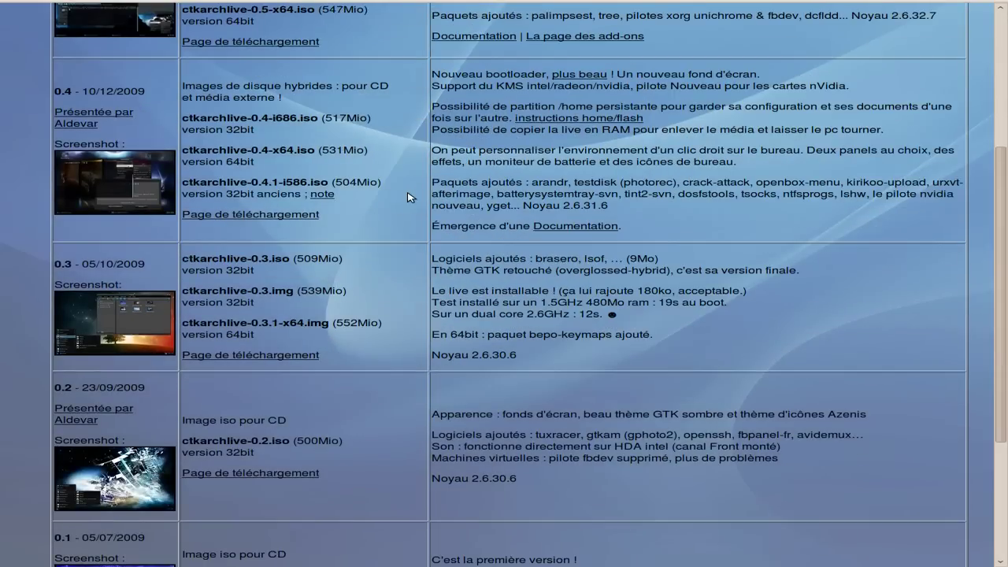
scroll(409, 197, "down", 2)
scroll(409, 197, "down", 2)
scroll(410, 197, "up", 4)
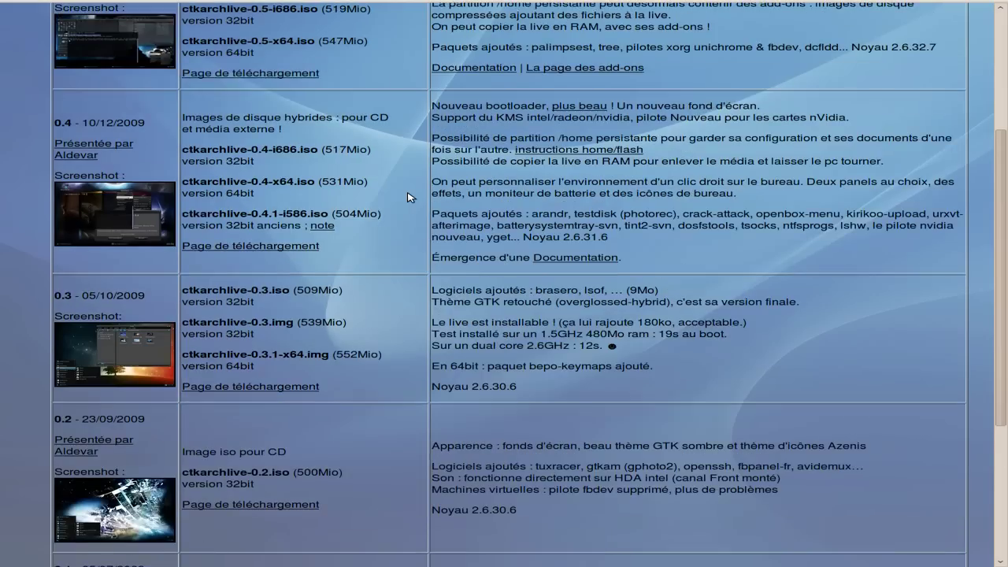
scroll(410, 197, "up", 5)
scroll(409, 197, "up", 1)
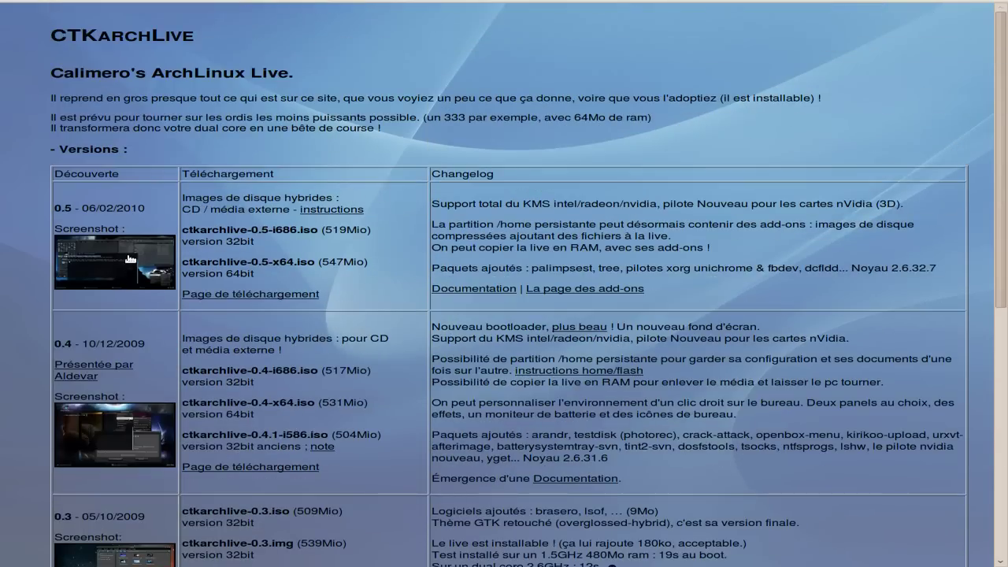